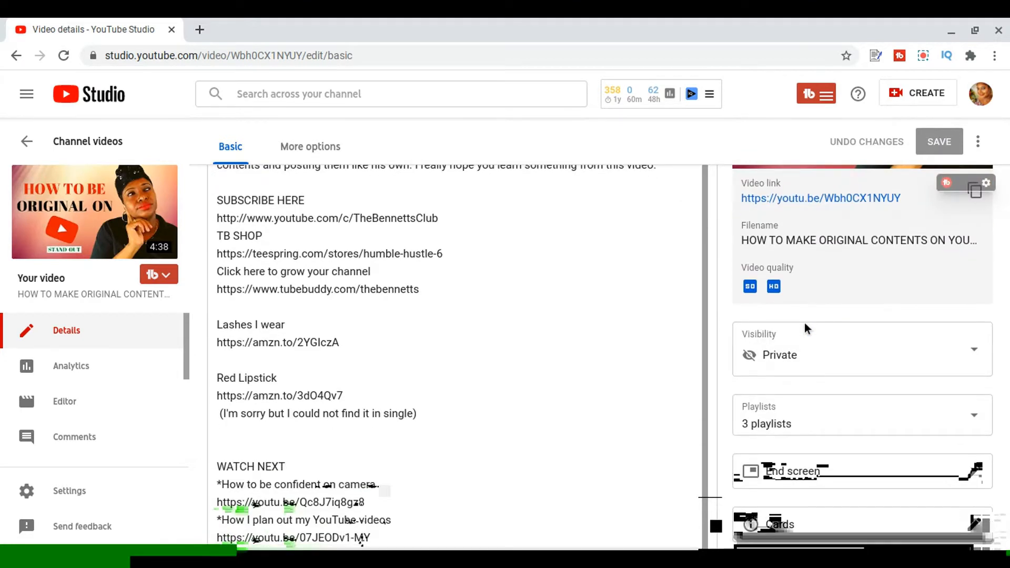
scroll(821, 390, down, 3)
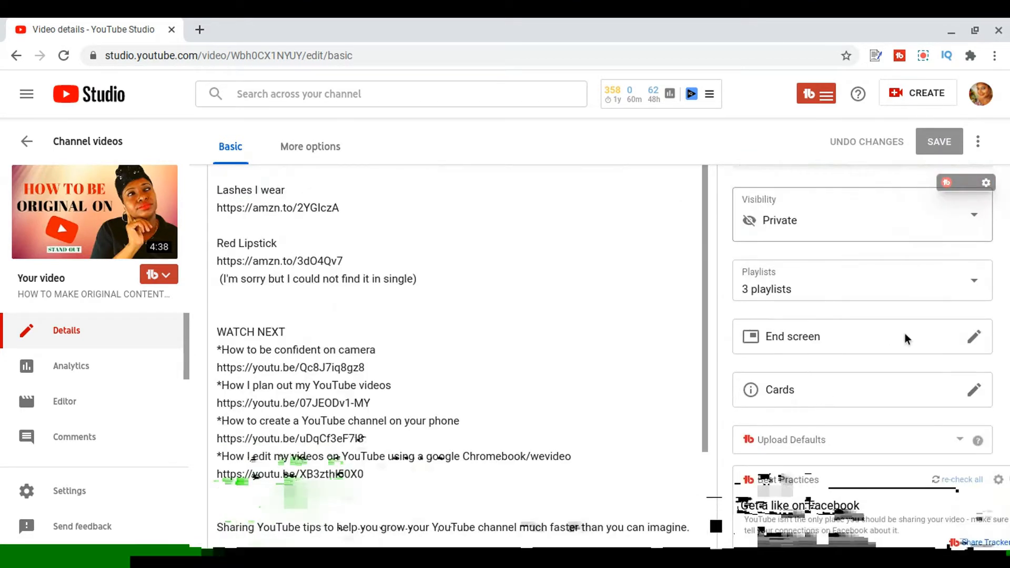
- Open the video's Cards editor and set the playhead to 4:05:00
click(973, 390)
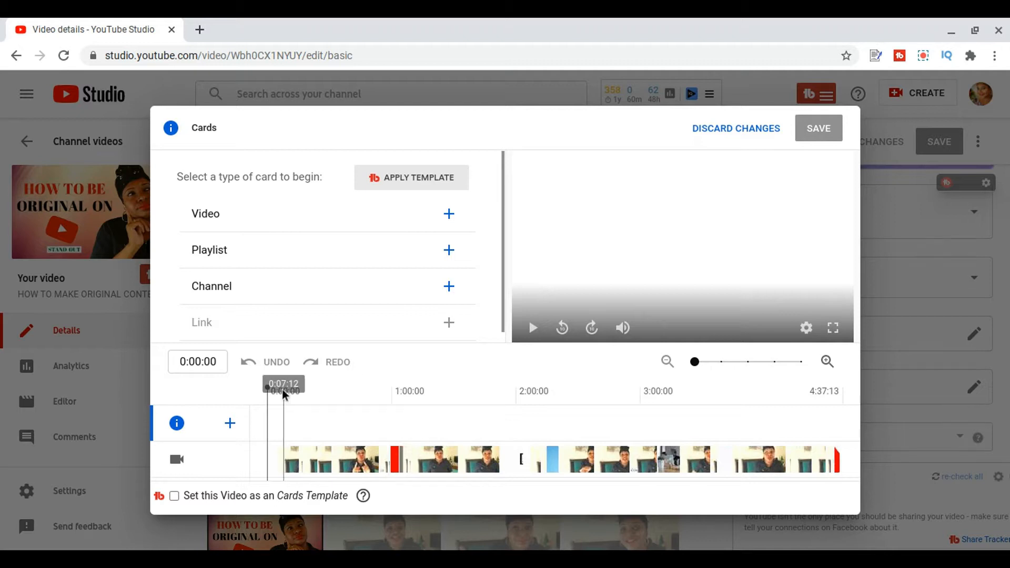
drag(268, 386, 775, 397)
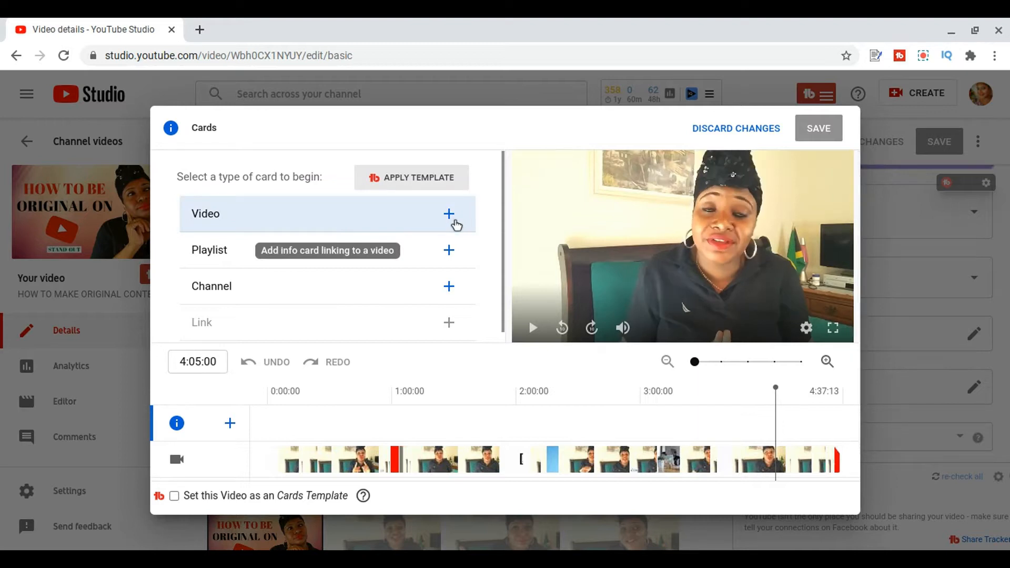
- Add a video card linking to the channel's "UNBOXING FREE BABY ITEMS" video and move the card to 3:28:23
click(231, 431)
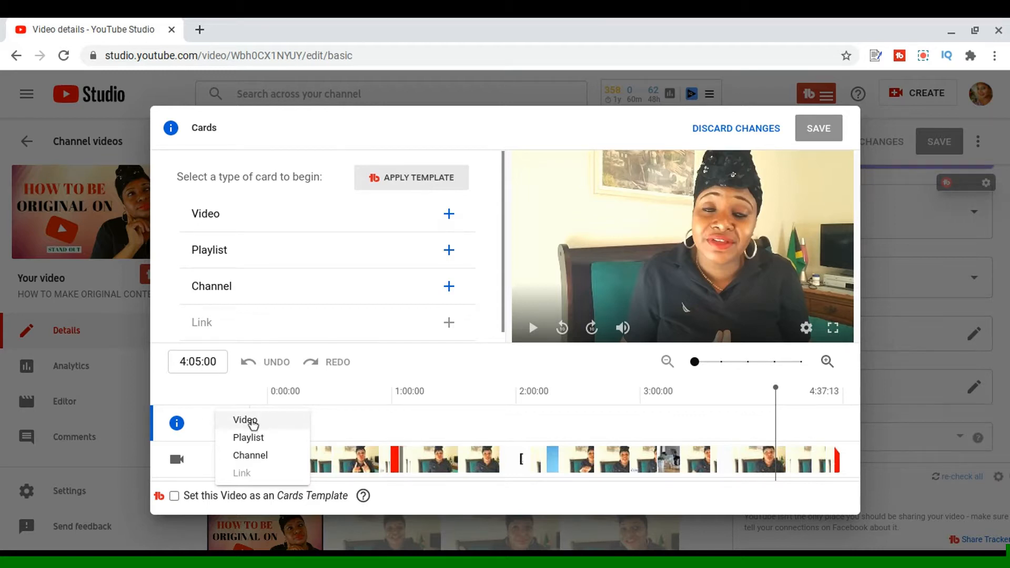
click(252, 424)
scroll(492, 337, down, 2)
scroll(491, 336, down, 3)
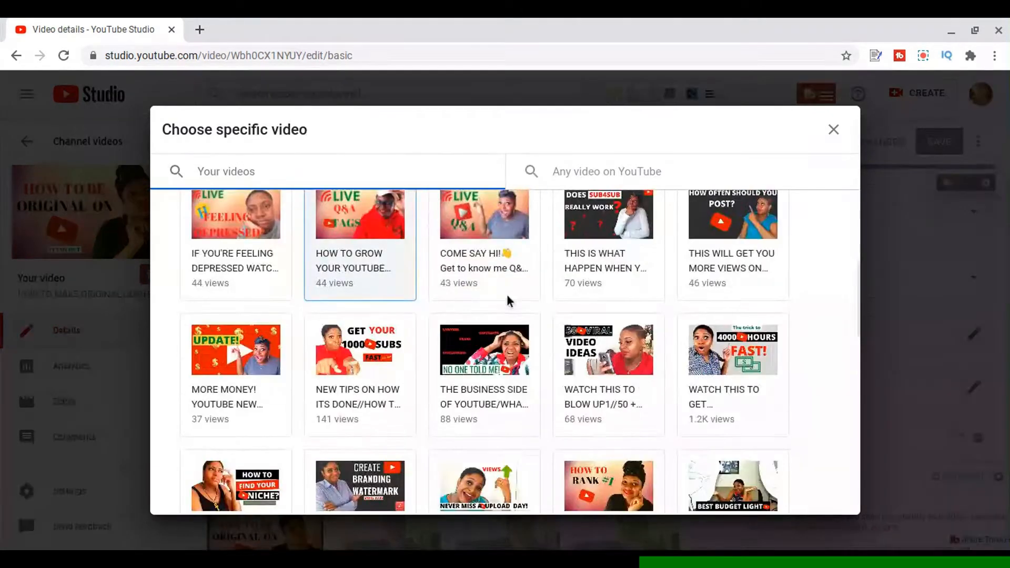
scroll(507, 298, down, 5)
scroll(508, 302, up, 6)
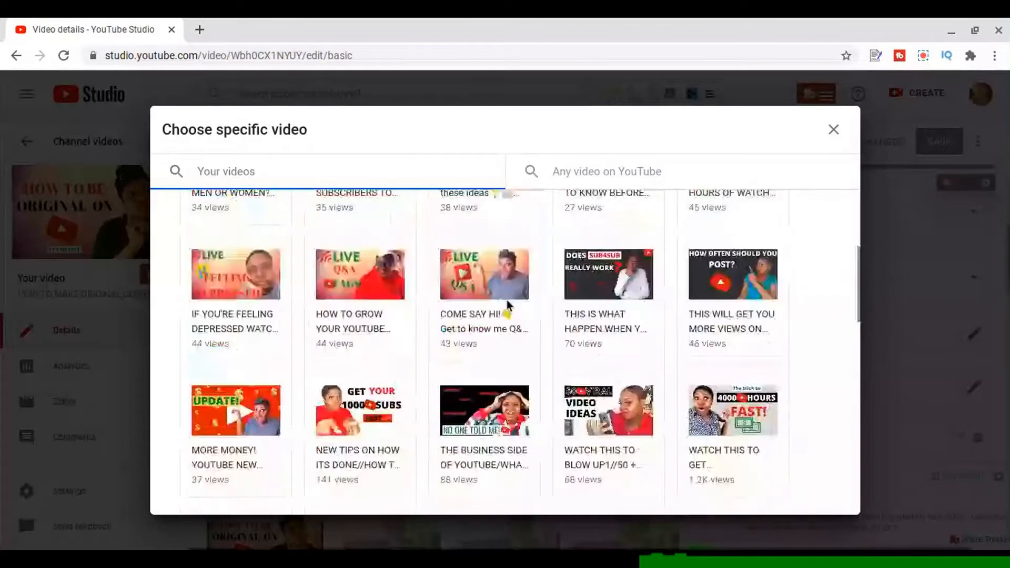
scroll(506, 304, up, 4)
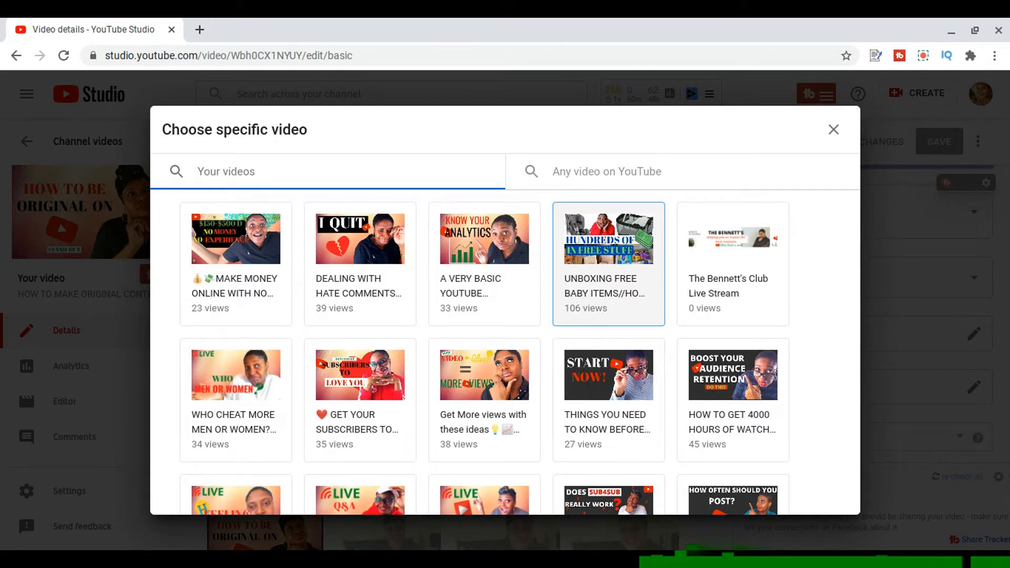
click(608, 263)
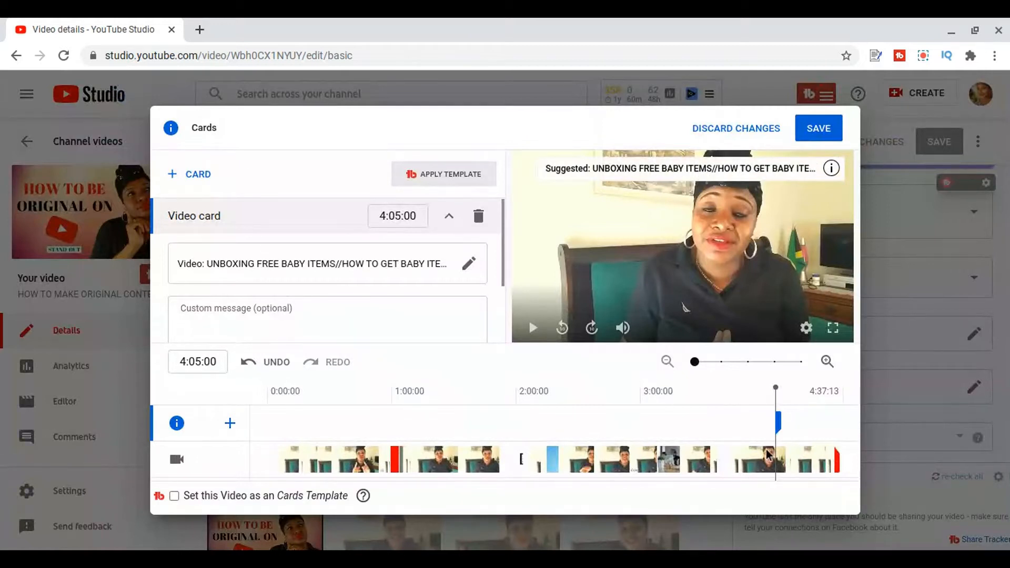
drag(778, 418, 704, 417)
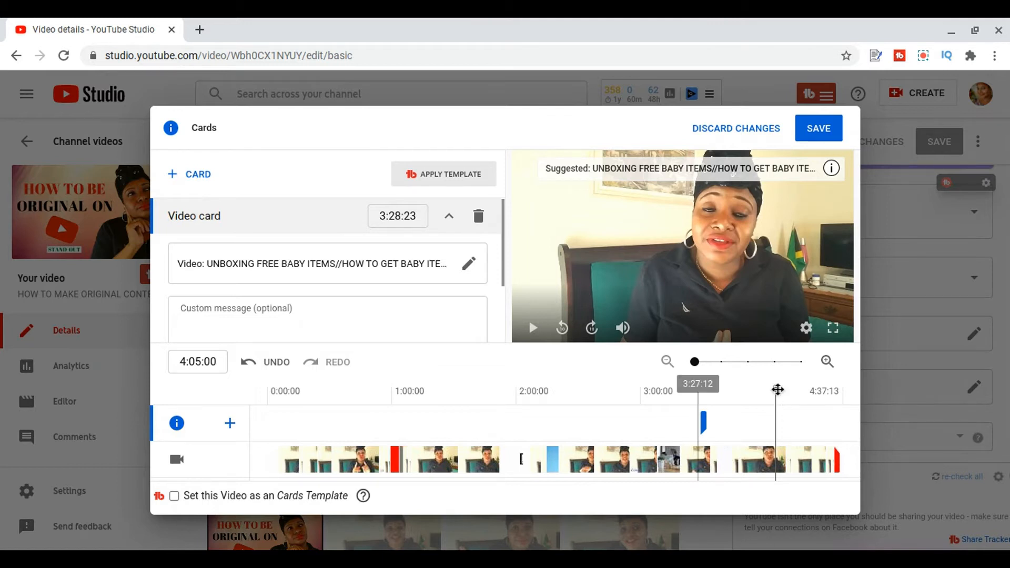
- Add a second video card at 1:08:00 linking to the channel's "NEW TIPS ON HOW ITS DONE" video
drag(776, 389, 408, 426)
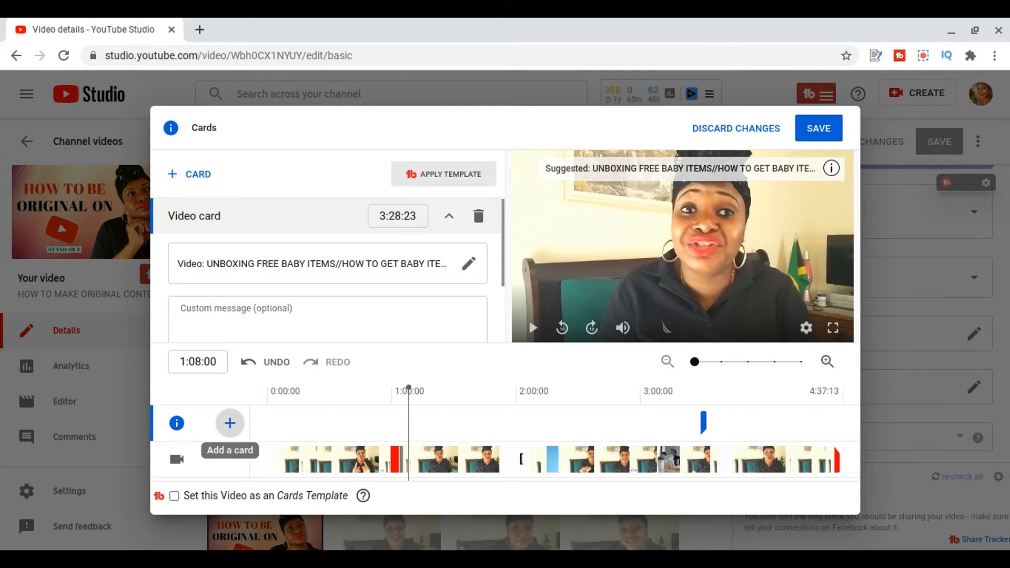
click(229, 425)
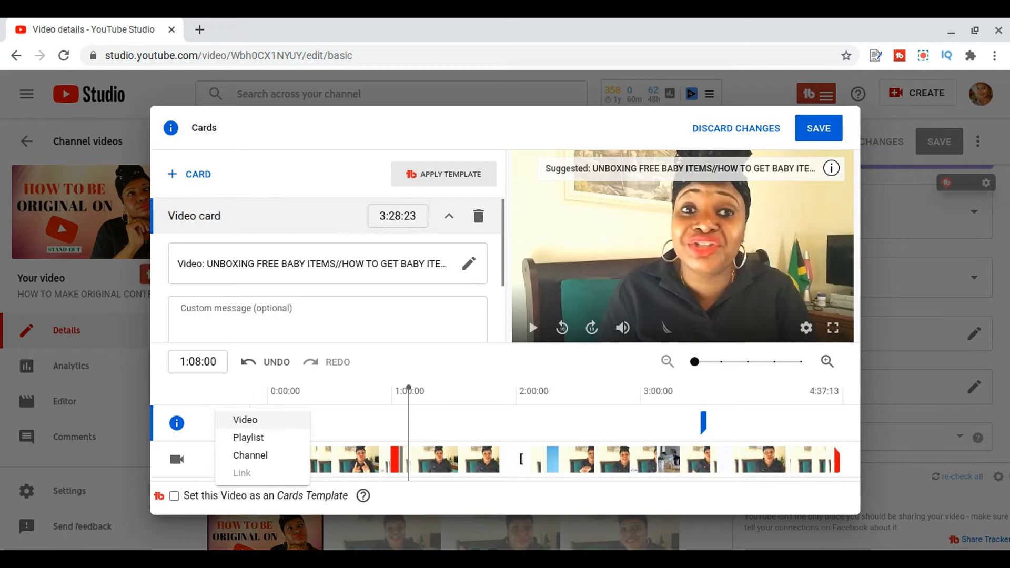
click(245, 419)
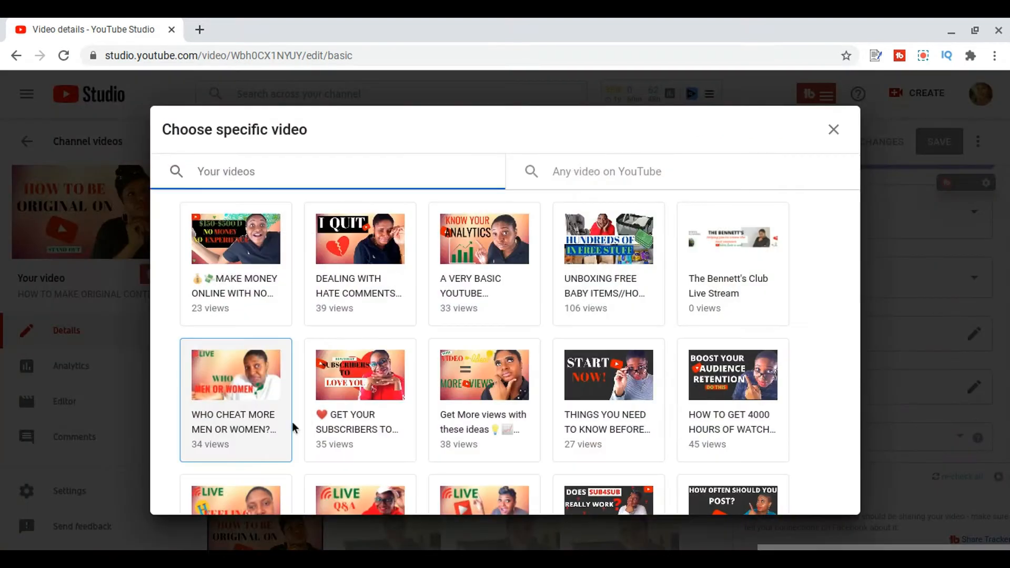
scroll(440, 354, down, 2)
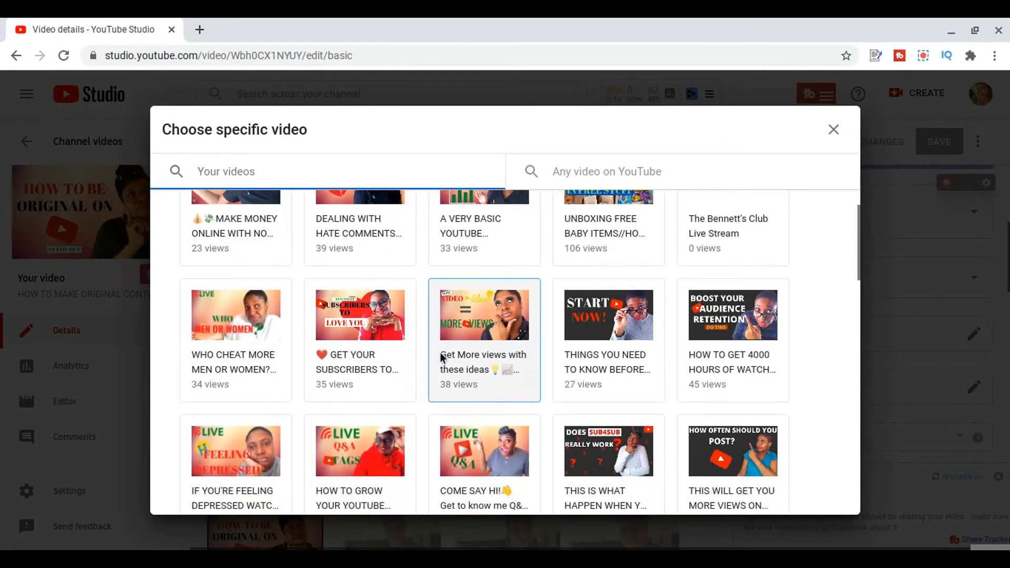
scroll(441, 355, down, 2)
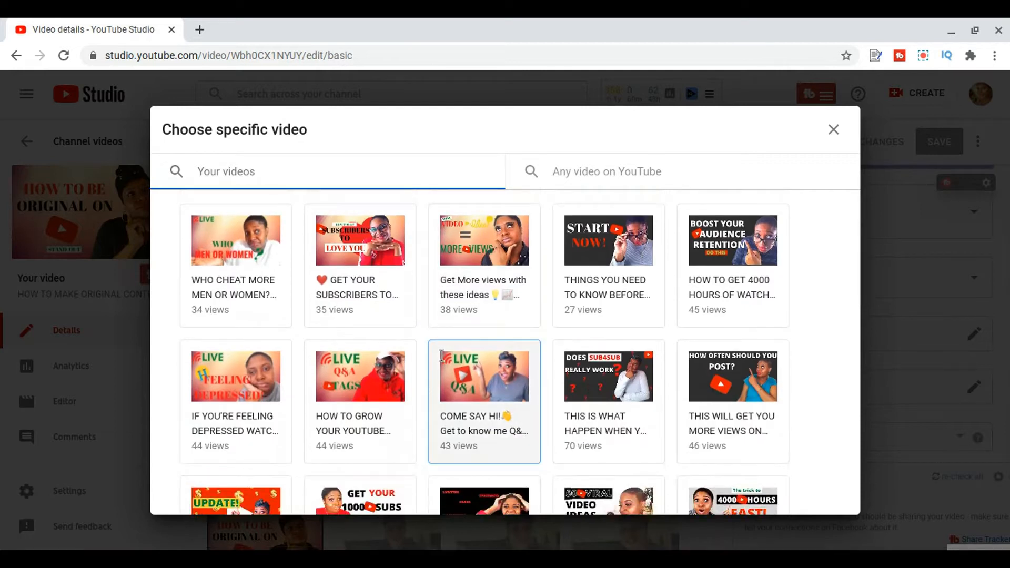
scroll(441, 355, down, 3)
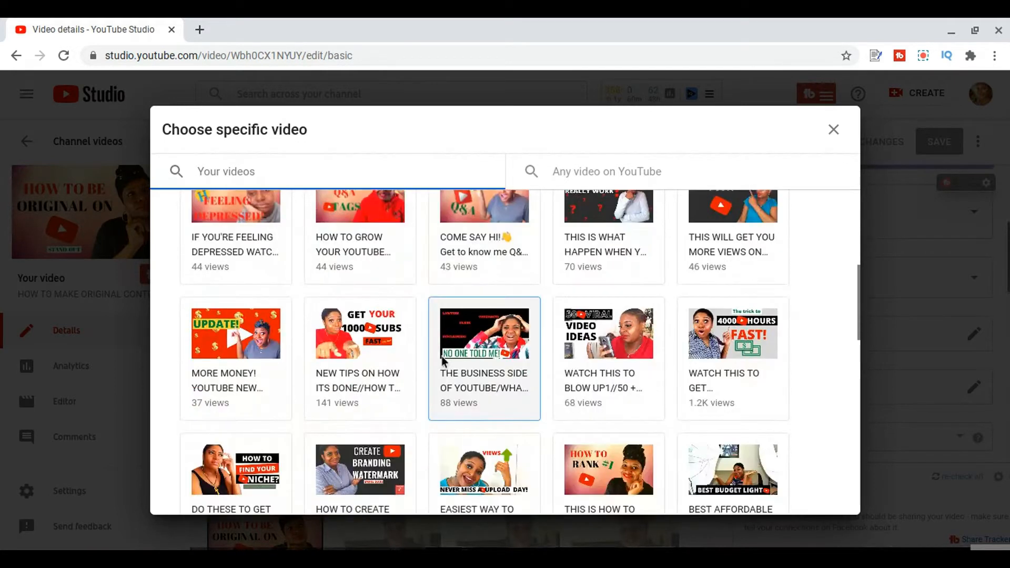
scroll(440, 356, down, 1)
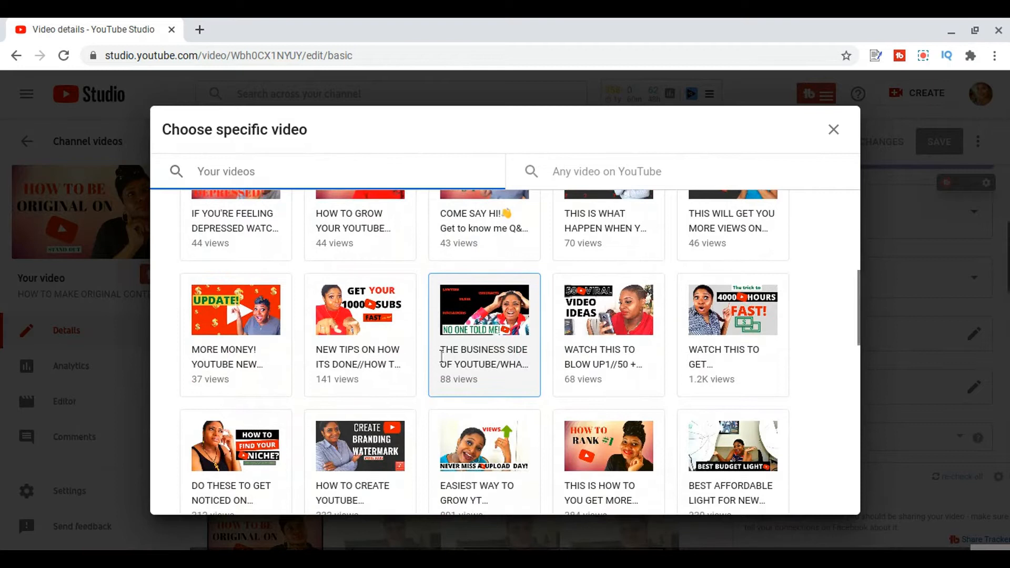
click(352, 340)
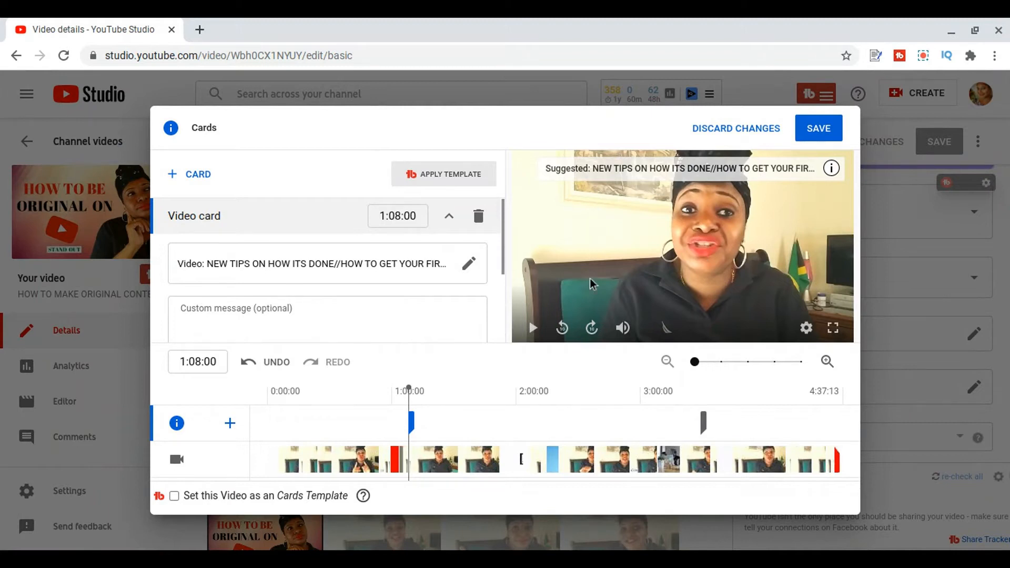
scroll(367, 337, down, 3)
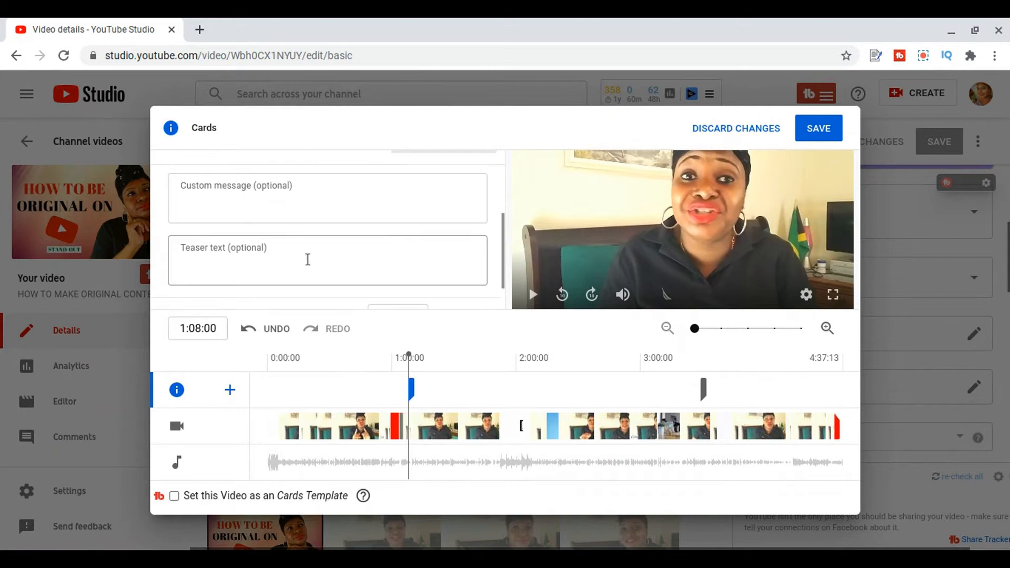
click(305, 258)
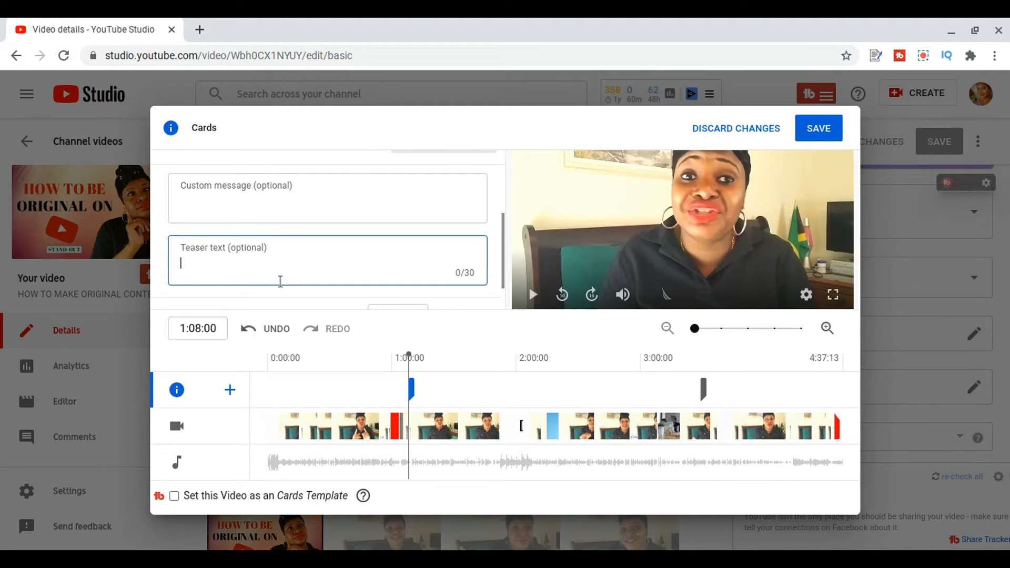
text(MUST WATCH)
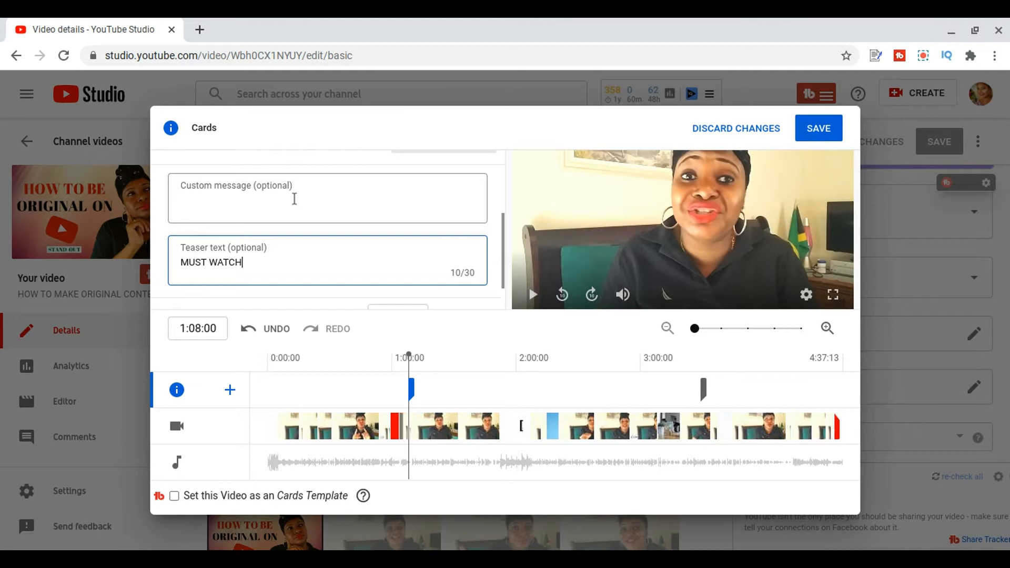
click(236, 201)
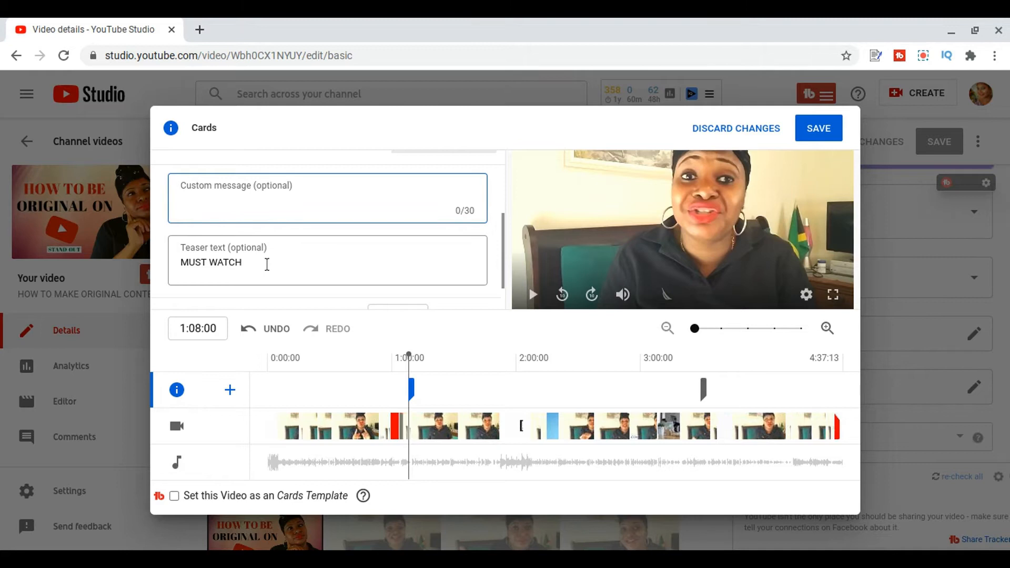
click(261, 284)
key(BackSpace)
key(BackSpace)
key(BackSpace)
key(BackSpace)
key(BackSpace)
key(BackSpace)
key(BackSpace)
key(BackSpace)
key(BackSpace)
key(BackSpace)
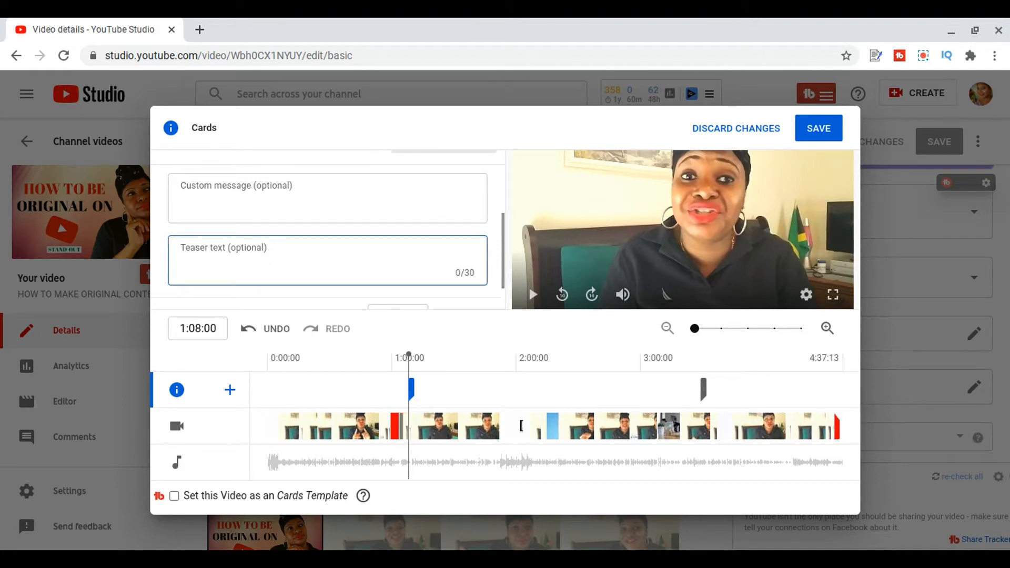
- Set the 1:08:00 card's teaser text to "GET MORESUBSCRIBERS" and its custom message to "MUST WATCH"
text(GET MORESUBSC)
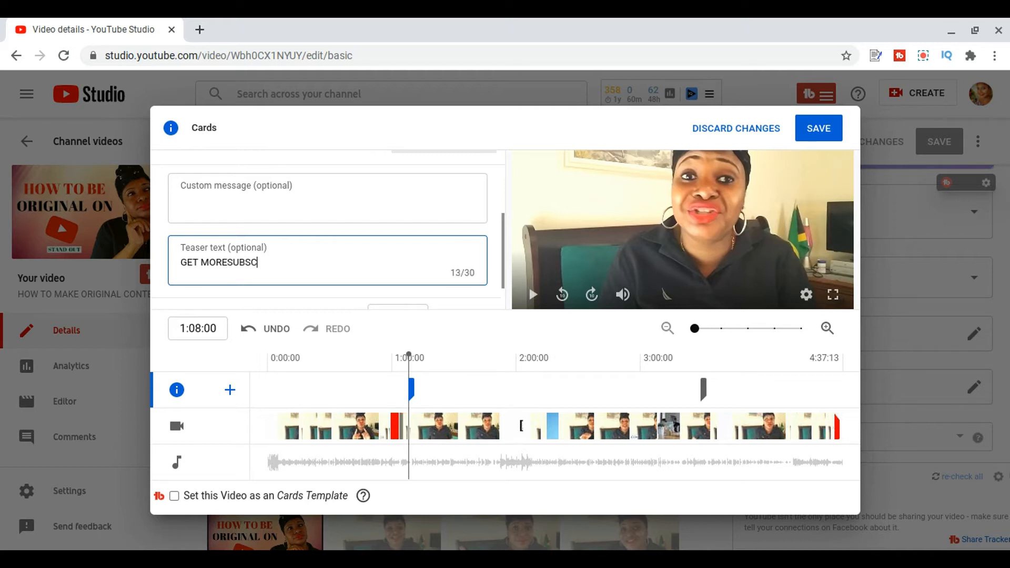
text(RIBERS)
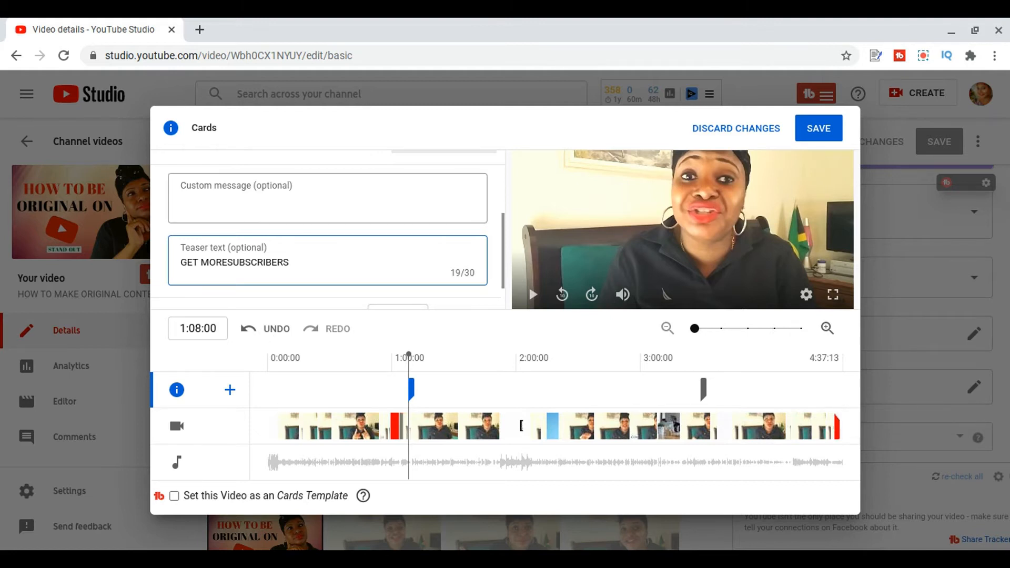
click(327, 199)
text(MUST WATCH)
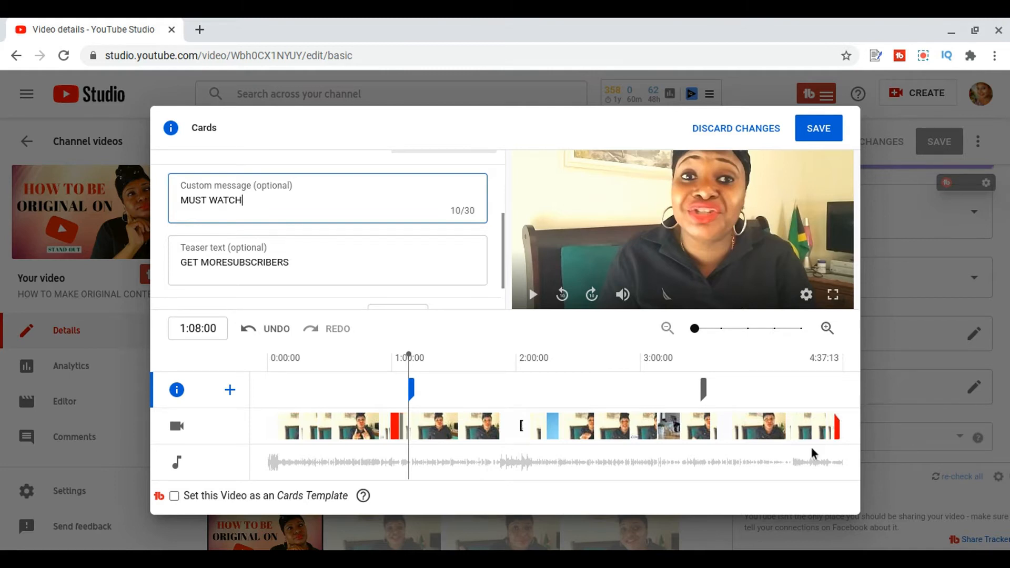
click(694, 329)
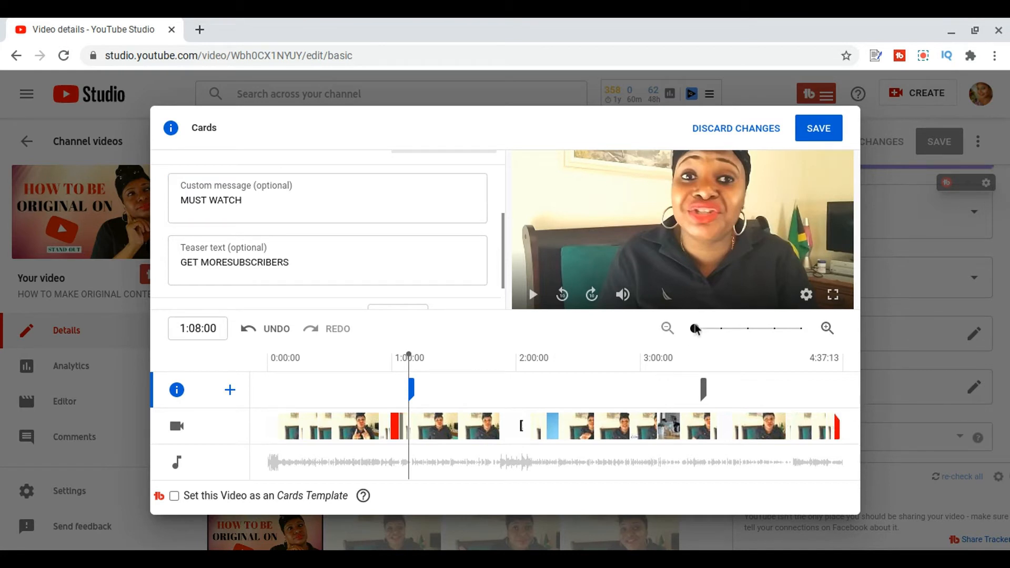
mouse_move(695, 329)
mouse_down()
mouse_move(787, 342)
mouse_move(694, 329)
mouse_up()
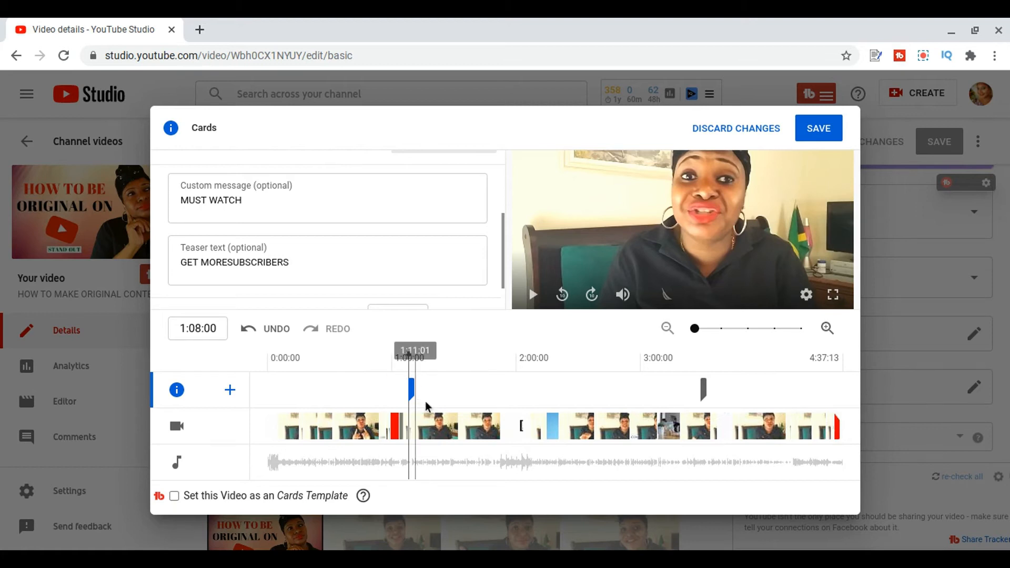
- Delete the video card at 1:08:00
click(701, 399)
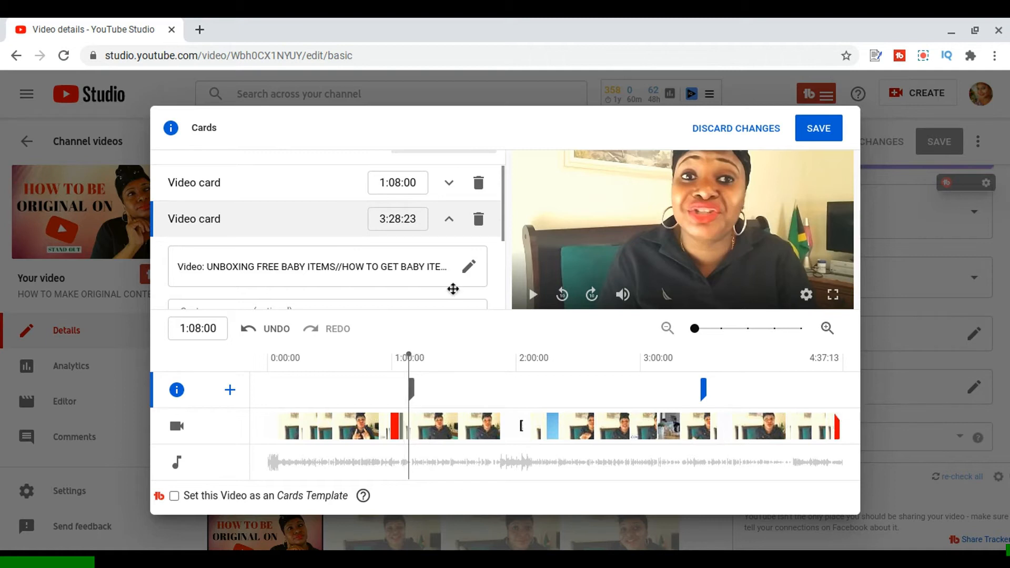
click(477, 191)
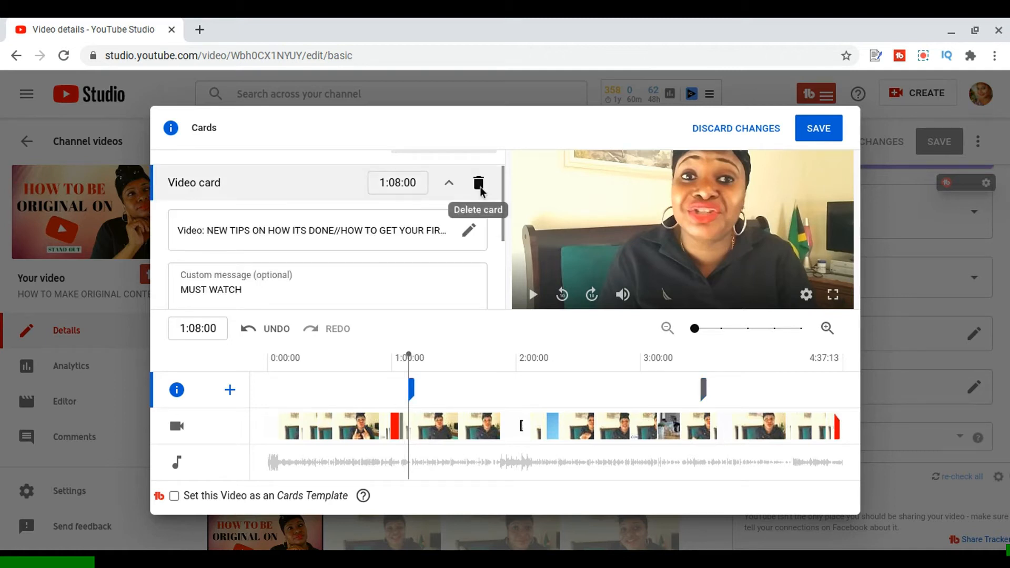